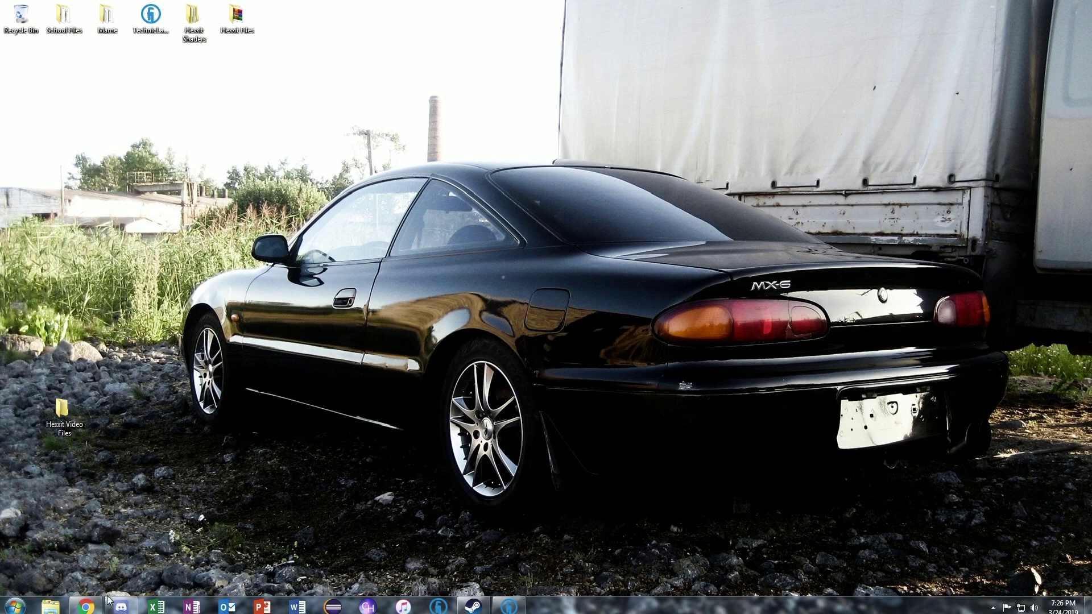
Review the Chrome pages for the Technic Launcher, Lumy Skin Patch and Hexxit-Sound.zip downloads, and minimize the browser.
left_click(86, 606)
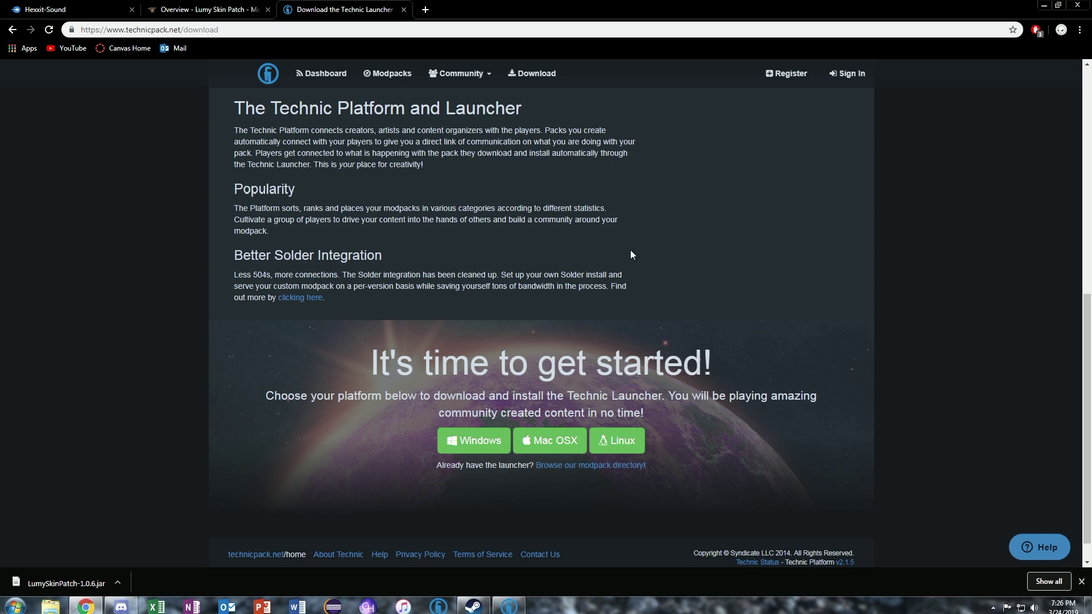
left_click(288, 30)
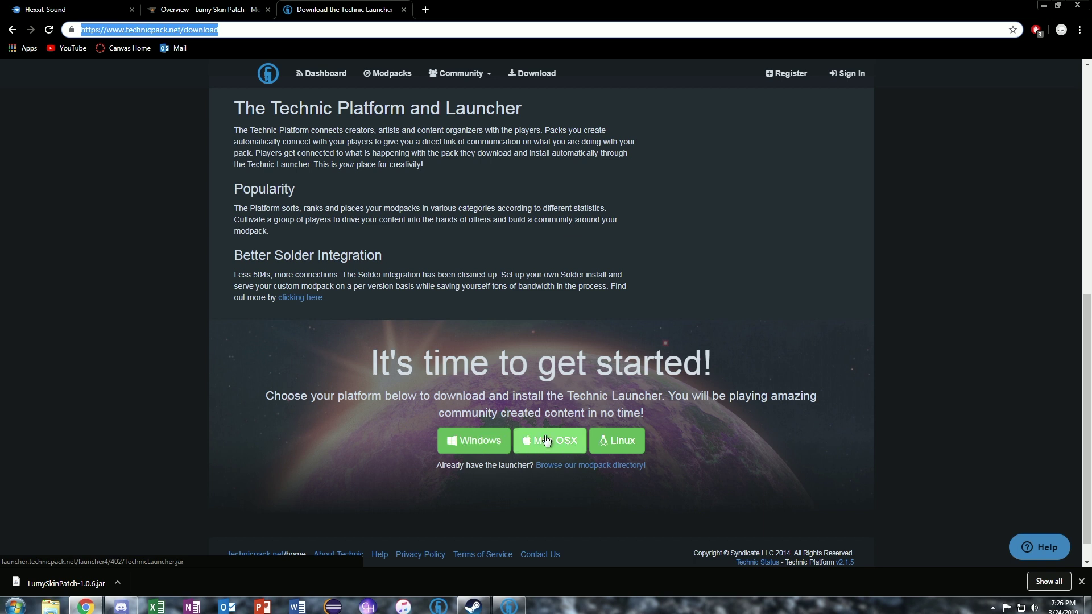
left_click(220, 8)
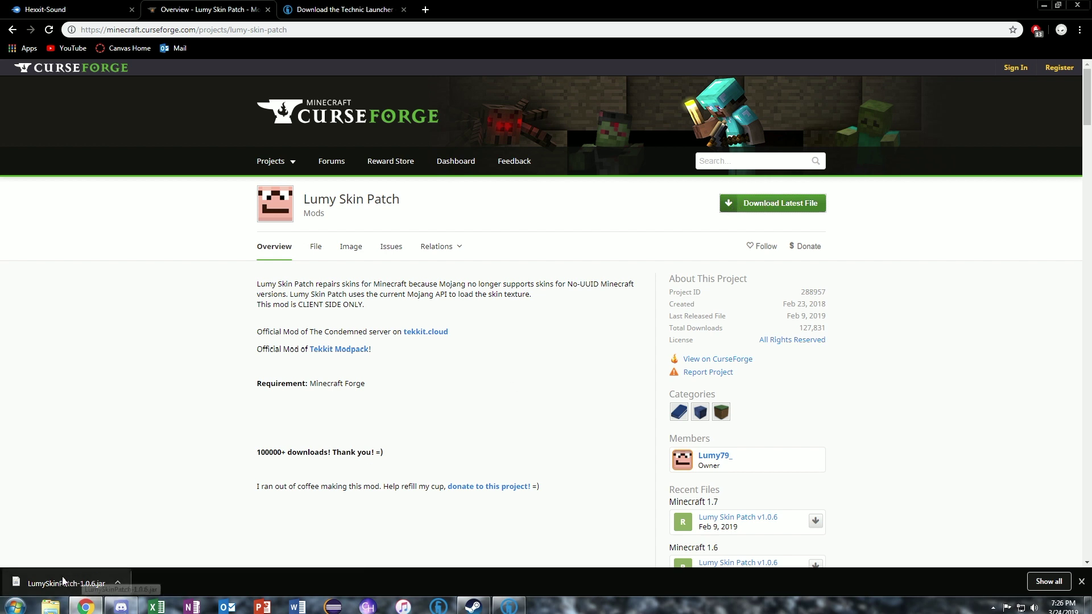
left_click(104, 12)
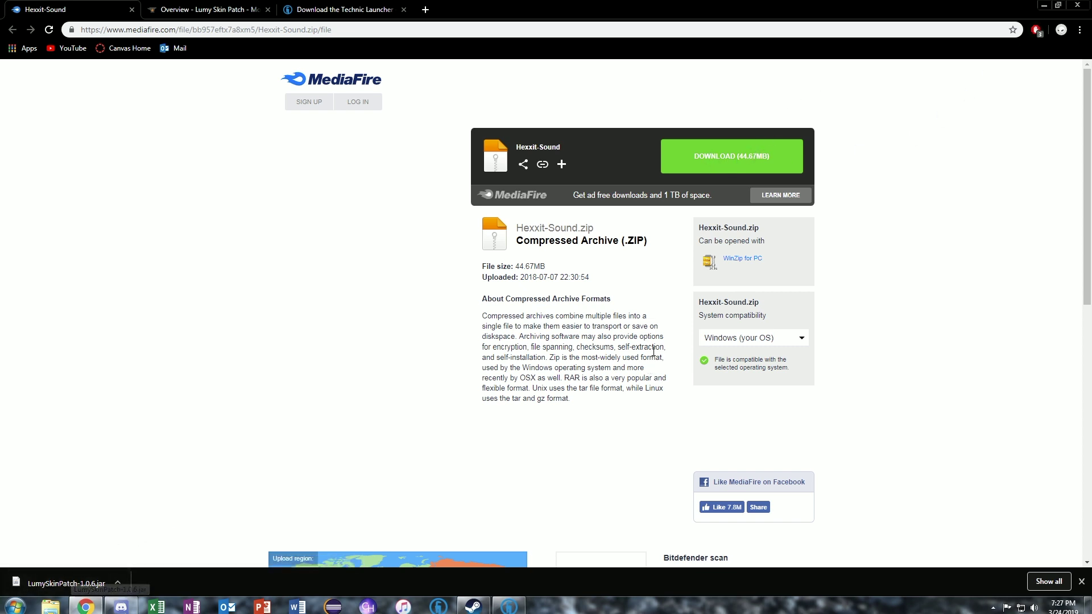
left_click(1044, 5)
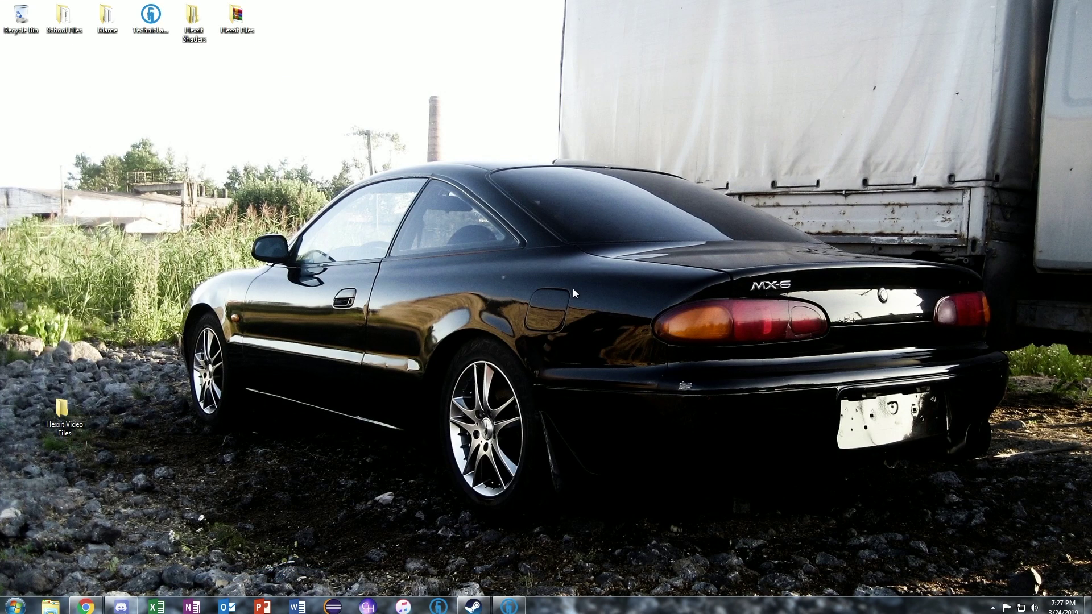
Show the Hexxit-Sound and LumySkinPatch-1.0.6 files in the Downloads folder in Windows Explorer.
left_click(52, 607)
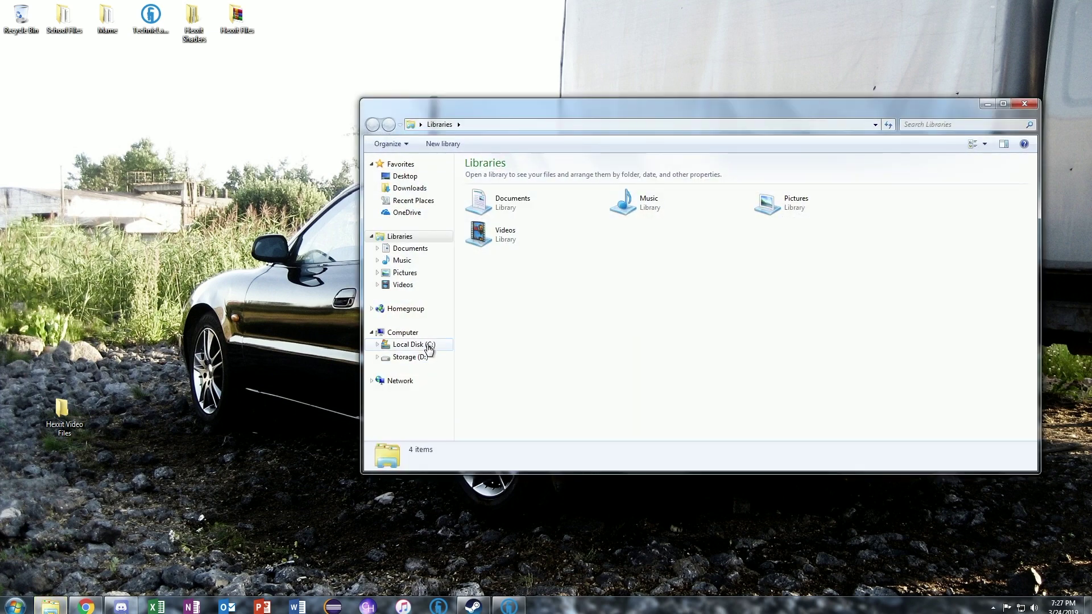
left_click(415, 188)
left_click_drag(583, 121, 384, 142)
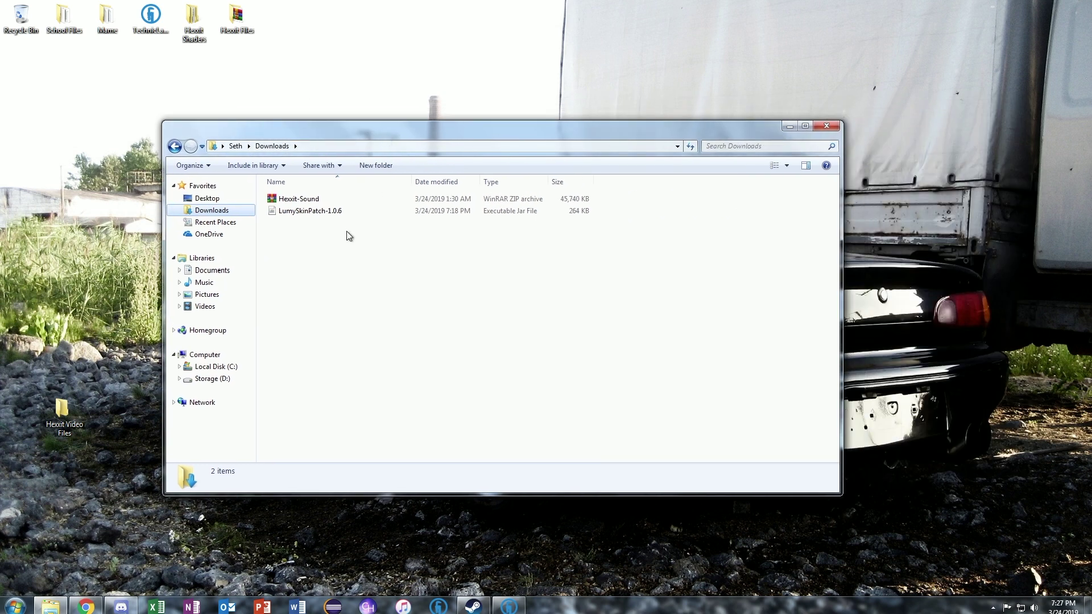
left_click_drag(384, 267, 310, 200)
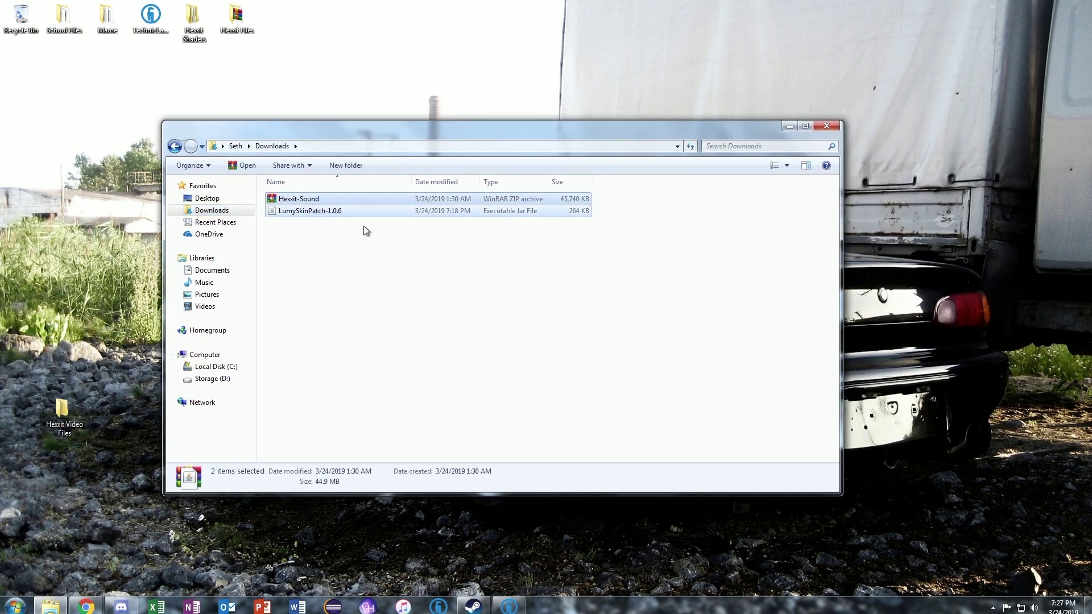
left_click(317, 243)
left_click_drag(341, 129, 495, 131)
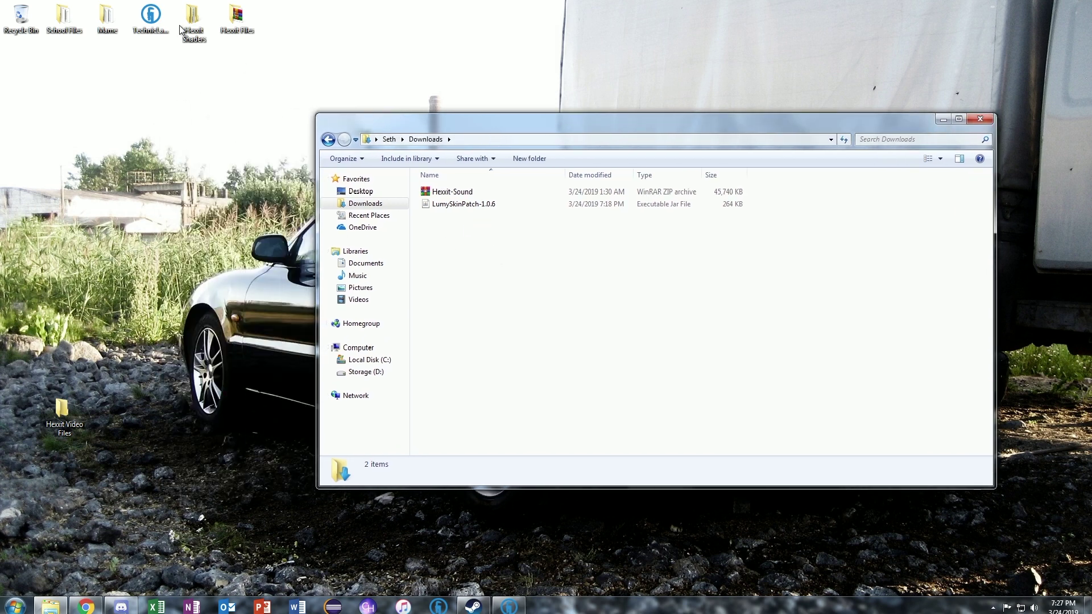
Switch to the Technic Launcher and open the Hexxit modpack's install folder from its modpack options.
left_click(518, 609)
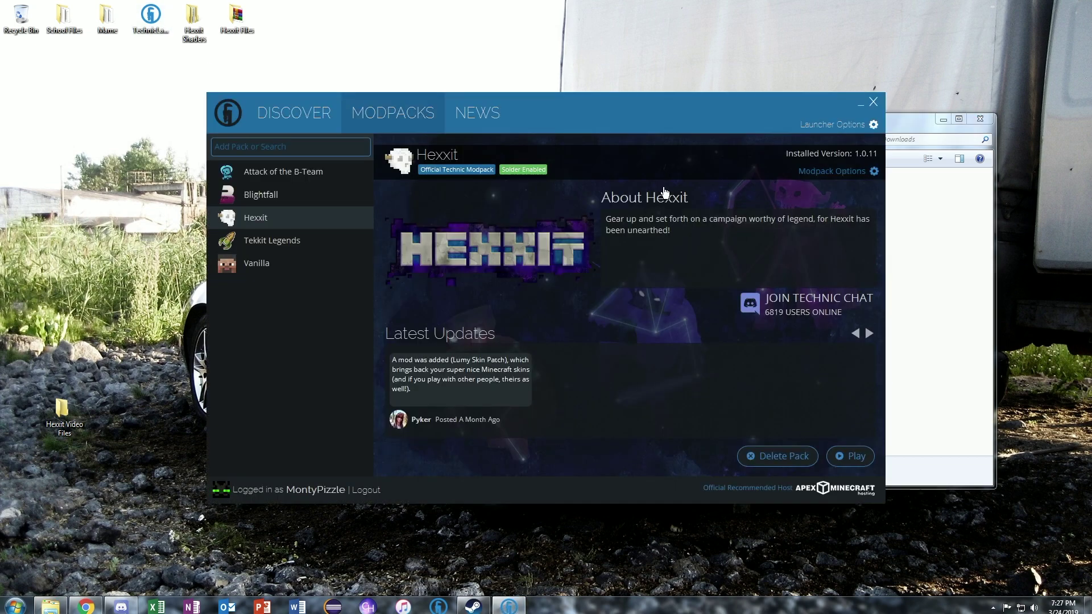
left_click_drag(684, 108, 585, 154)
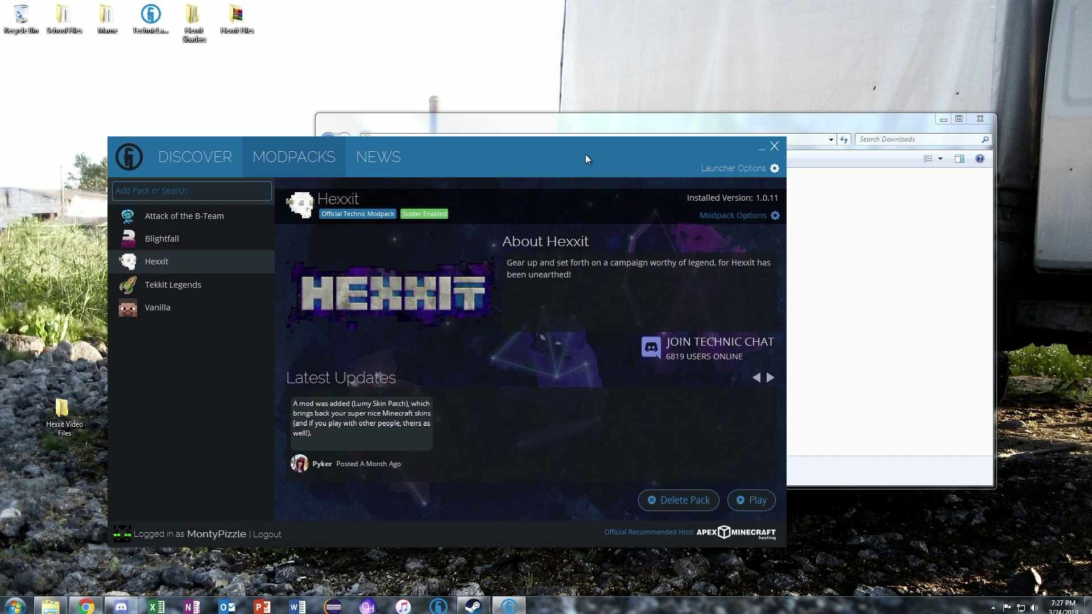
left_click(589, 124)
left_click_drag(572, 120, 636, 84)
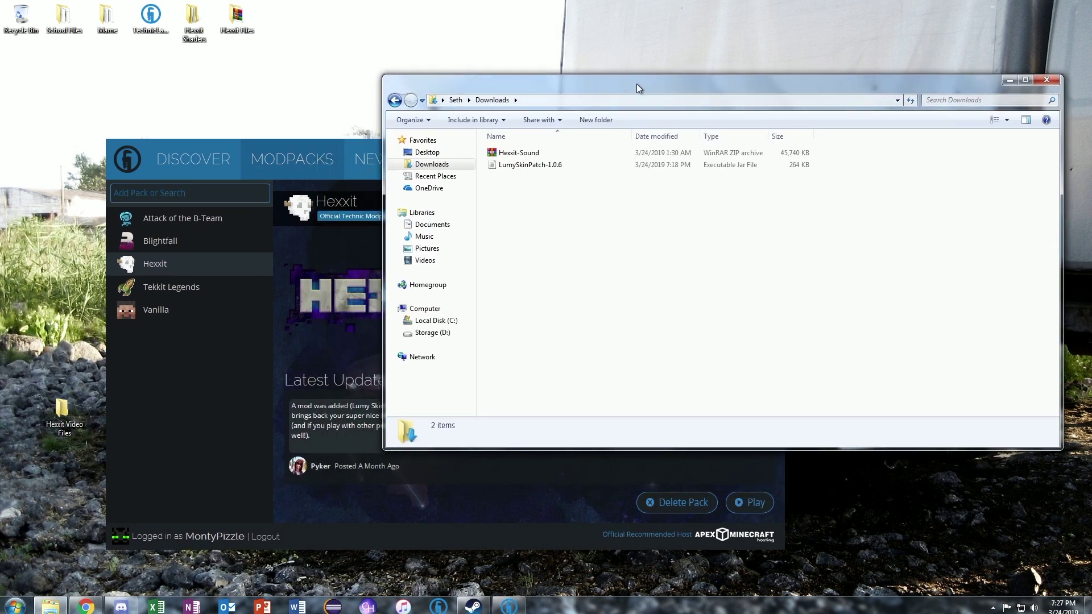
left_click(304, 276)
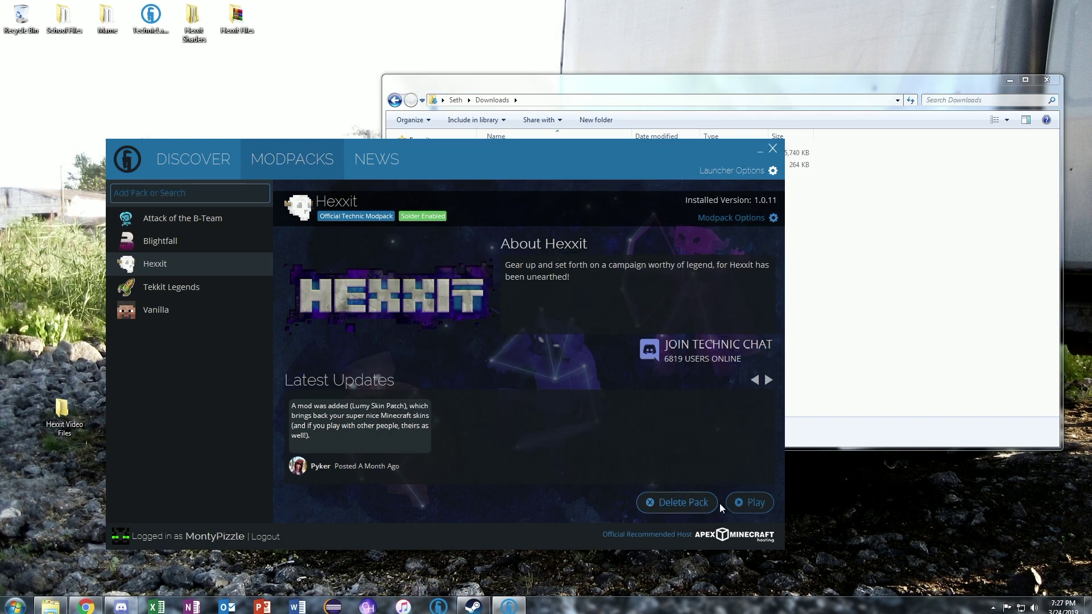
left_click(757, 222)
left_click(538, 292)
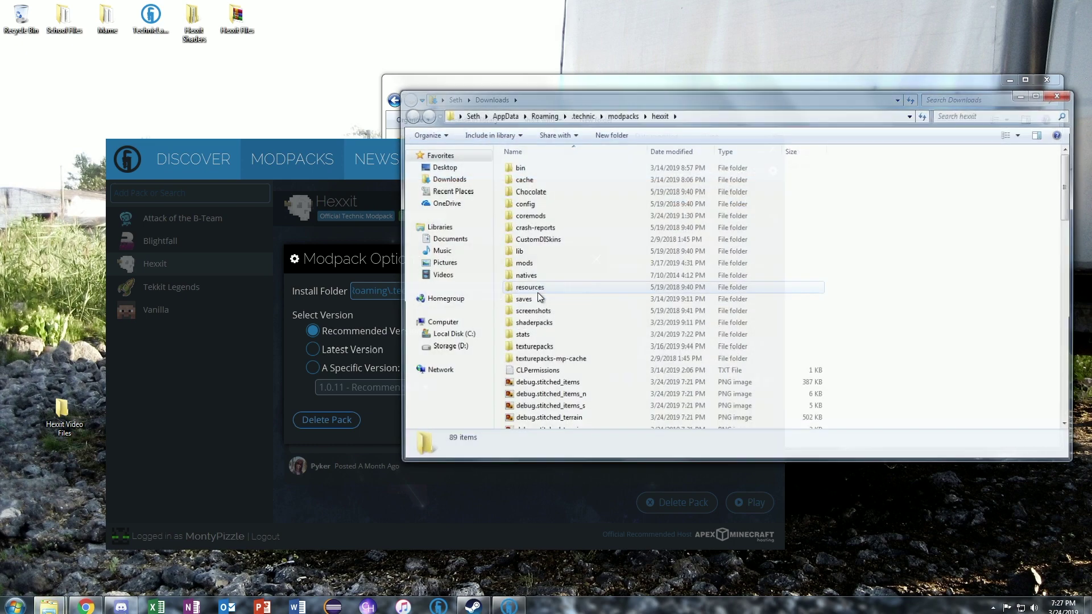
Arrange the hexxit and Downloads folder windows side by side and check the contents of the coremods folder.
left_click_drag(738, 116, 0, 216)
left_click_drag(740, 81, 1004, 128)
left_click_drag(1090, 126, 1087, 147)
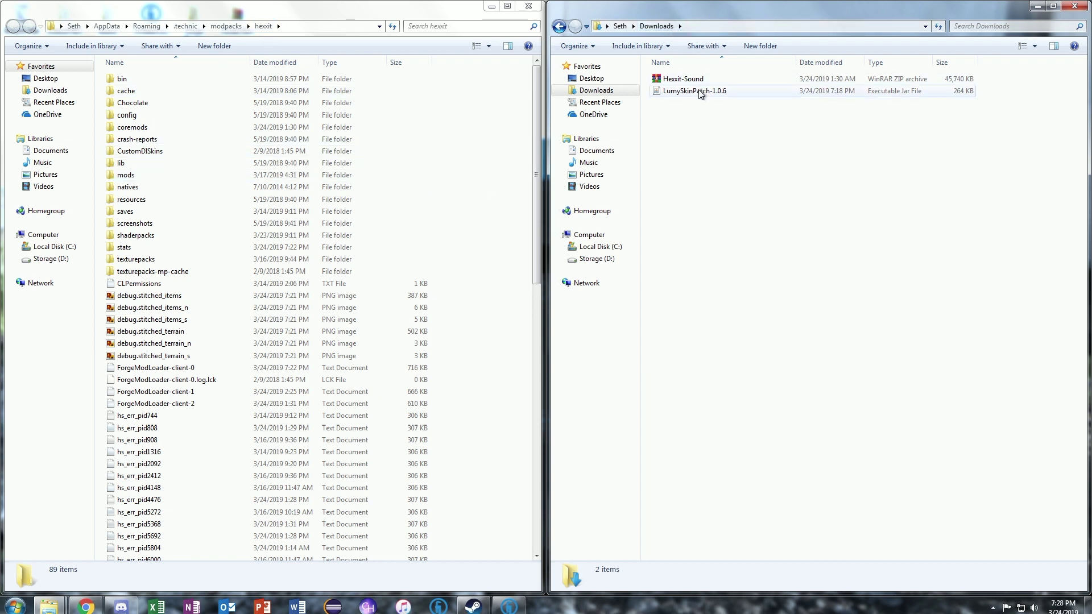
double_click(144, 128)
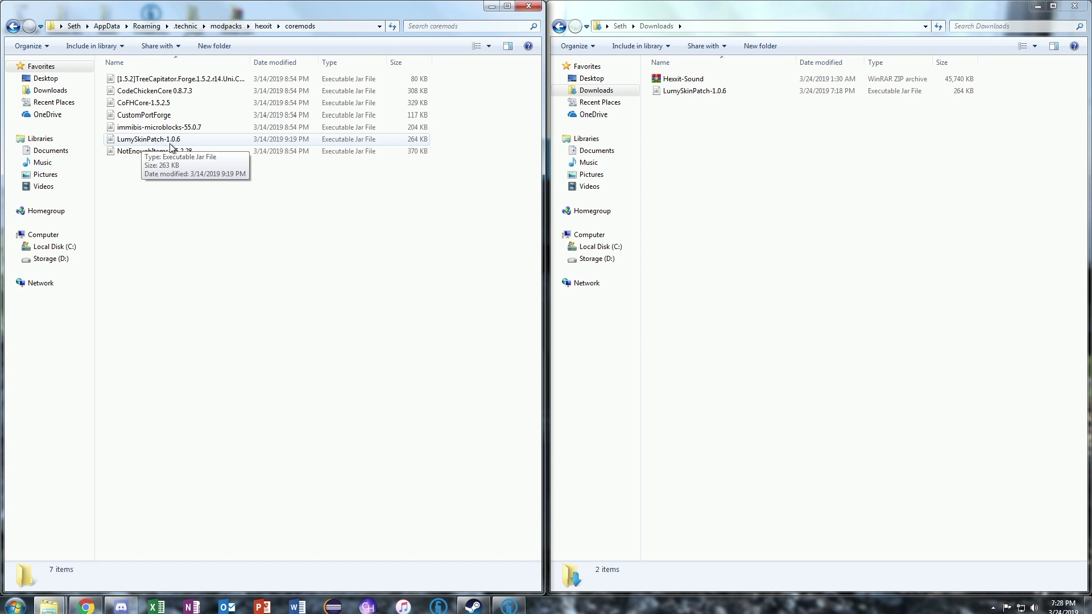
left_click(13, 26)
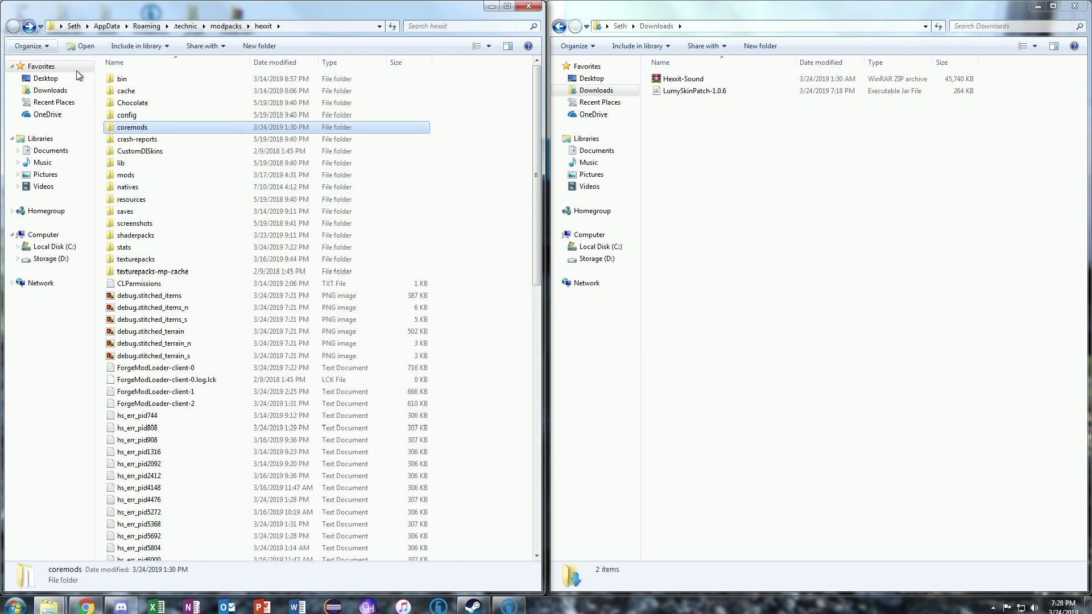
Open the Hexxit-Sound archive in WinRAR beside the hexxit folder, dismiss the license reminder and browse to hexxit\resources.
left_click(702, 79)
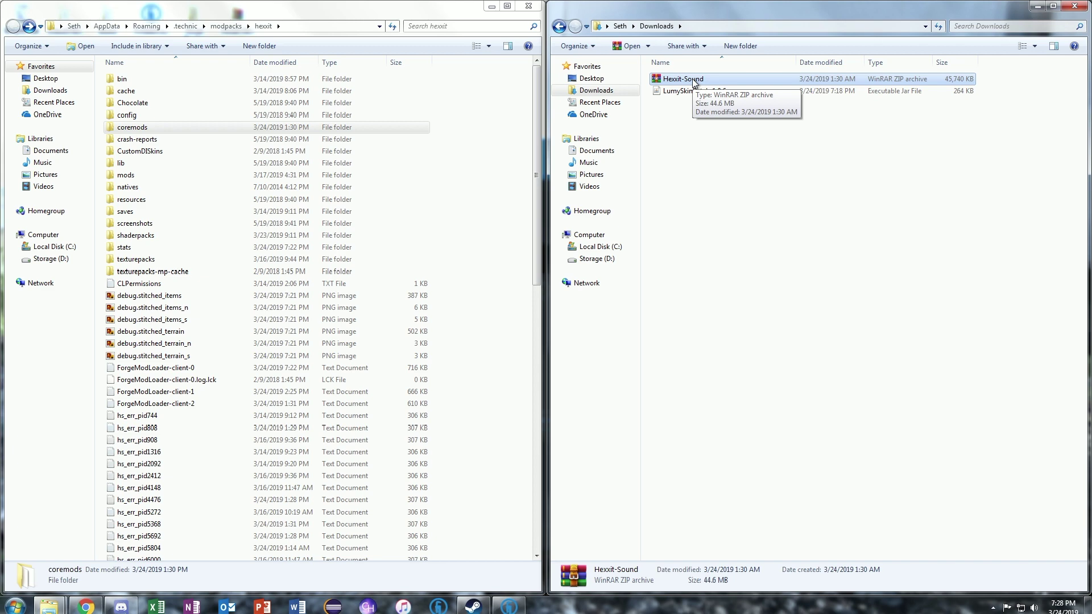
double_click(694, 81)
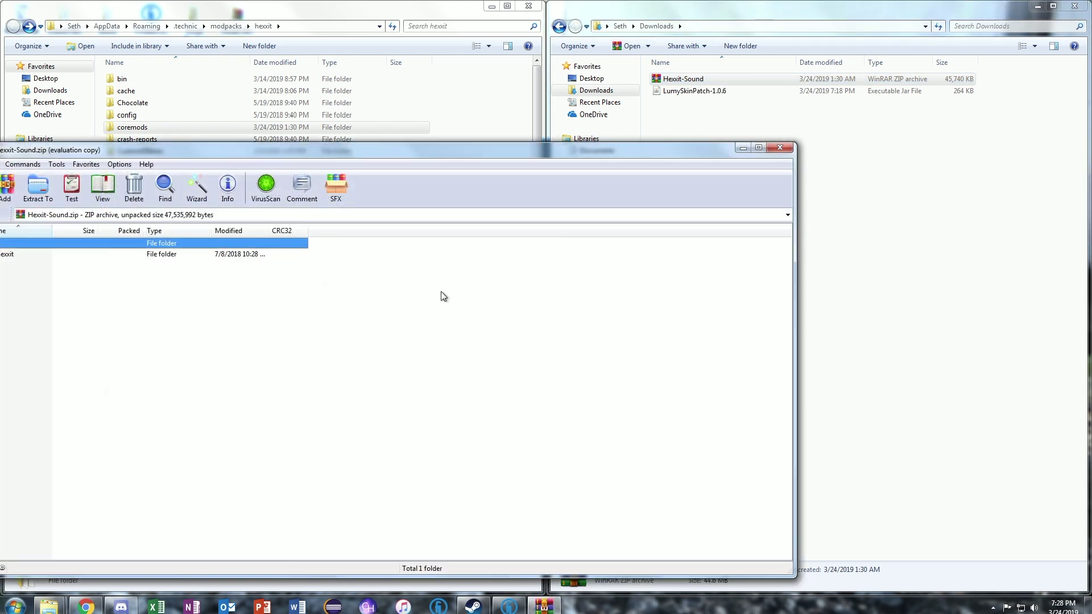
left_click_drag(412, 149, 505, 121)
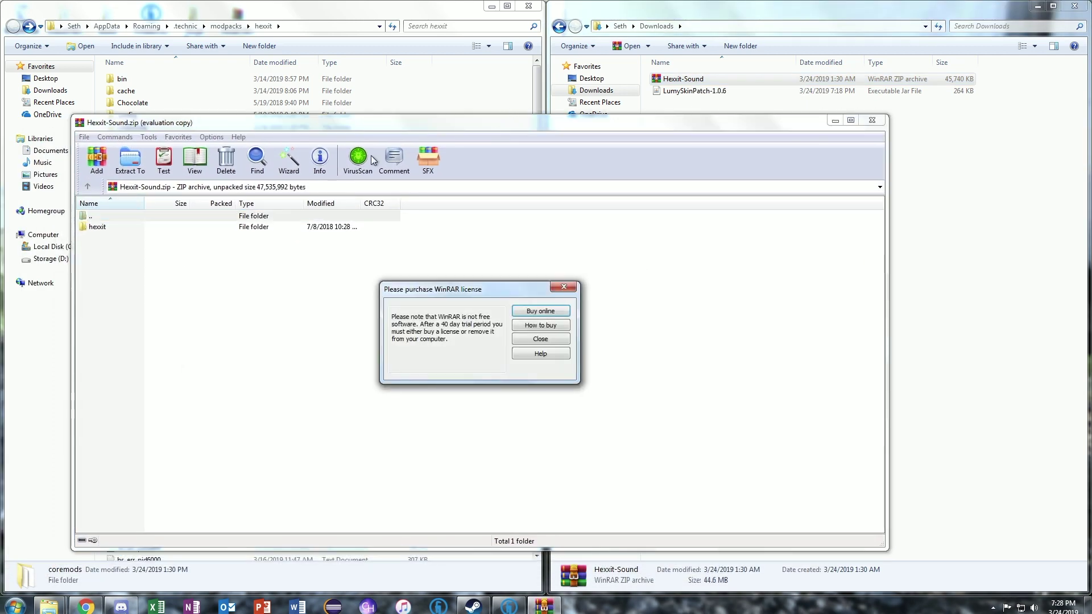
left_click(563, 286)
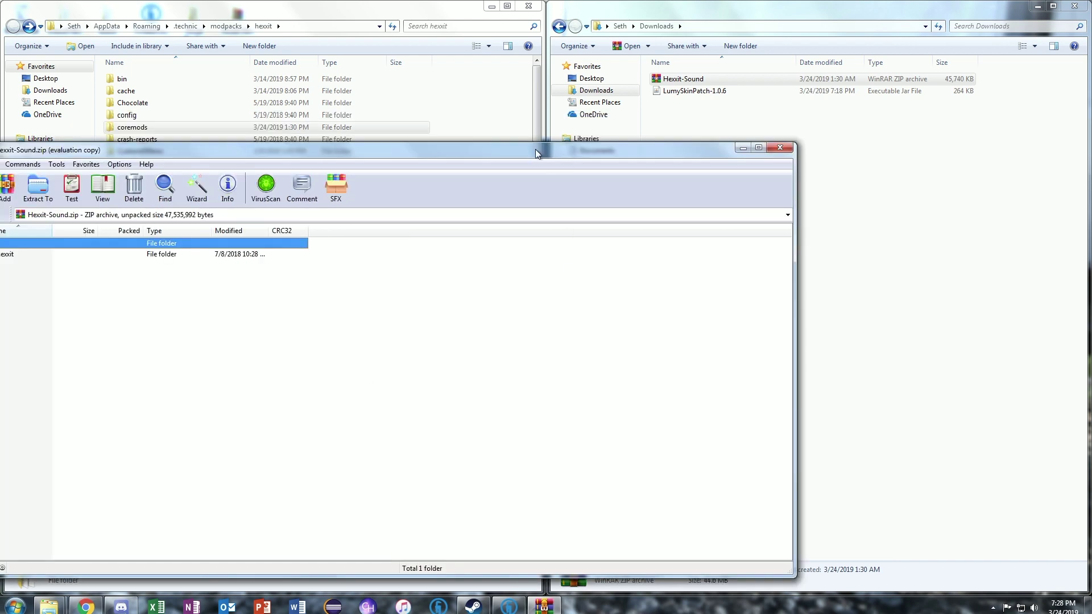
left_click_drag(535, 149, 726, 87)
left_click_drag(549, 81, 1091, 121)
double_click(574, 113)
double_click(560, 113)
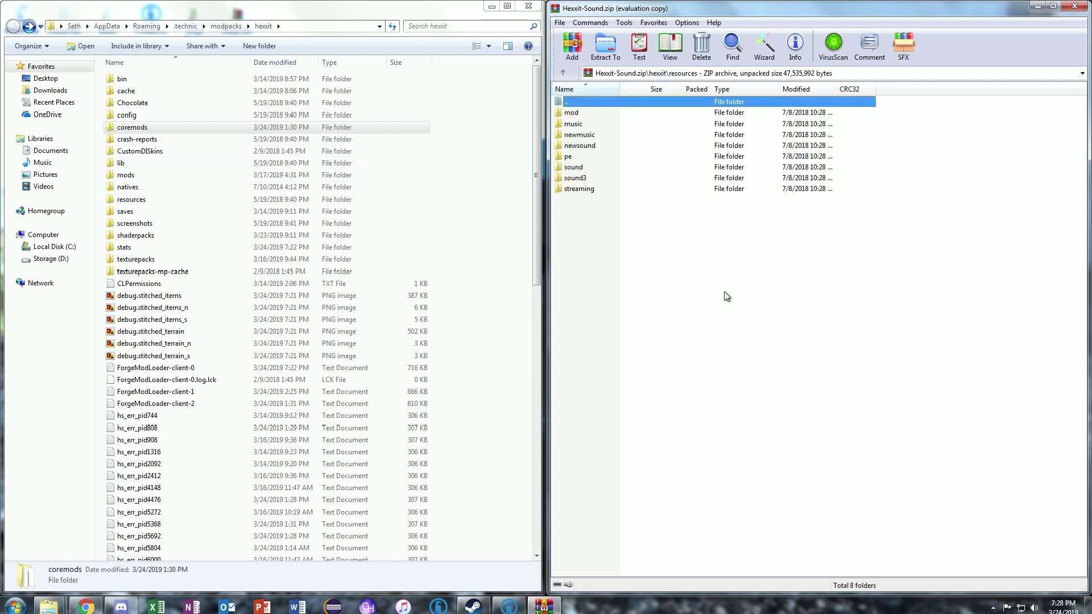
Open the modpack's resources folder and compare its folders with those in the archive, selecting all eight on each side.
double_click(136, 201)
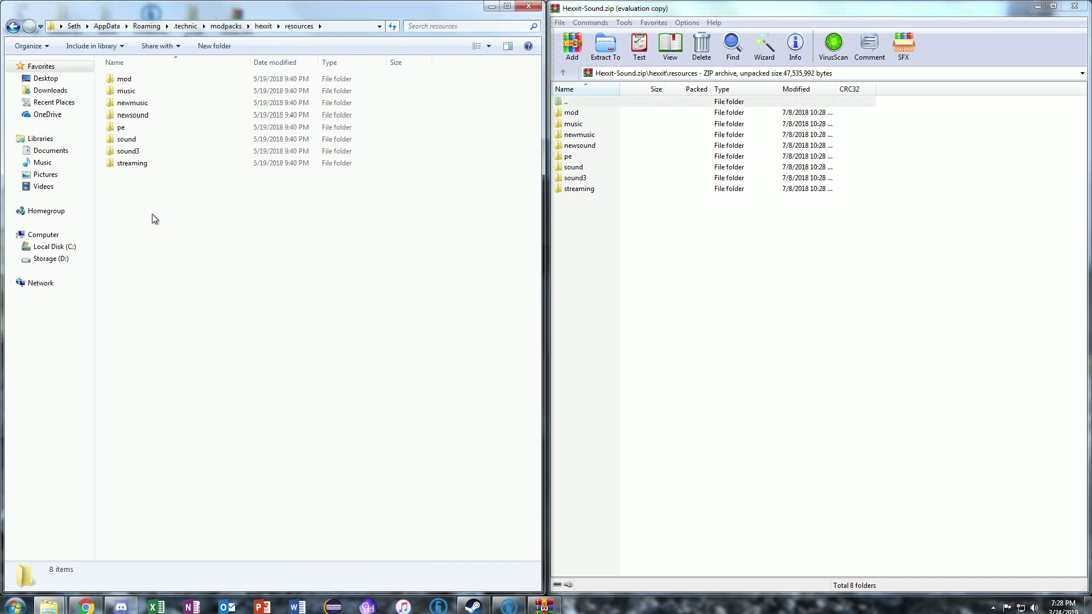
left_click_drag(323, 345, 131, 72)
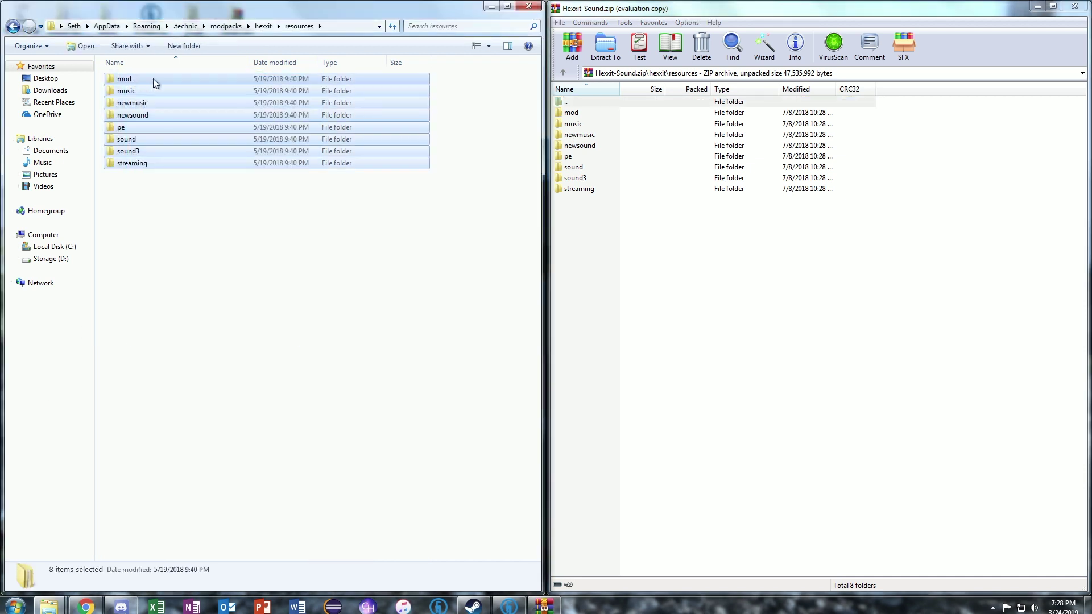
right_click(152, 78)
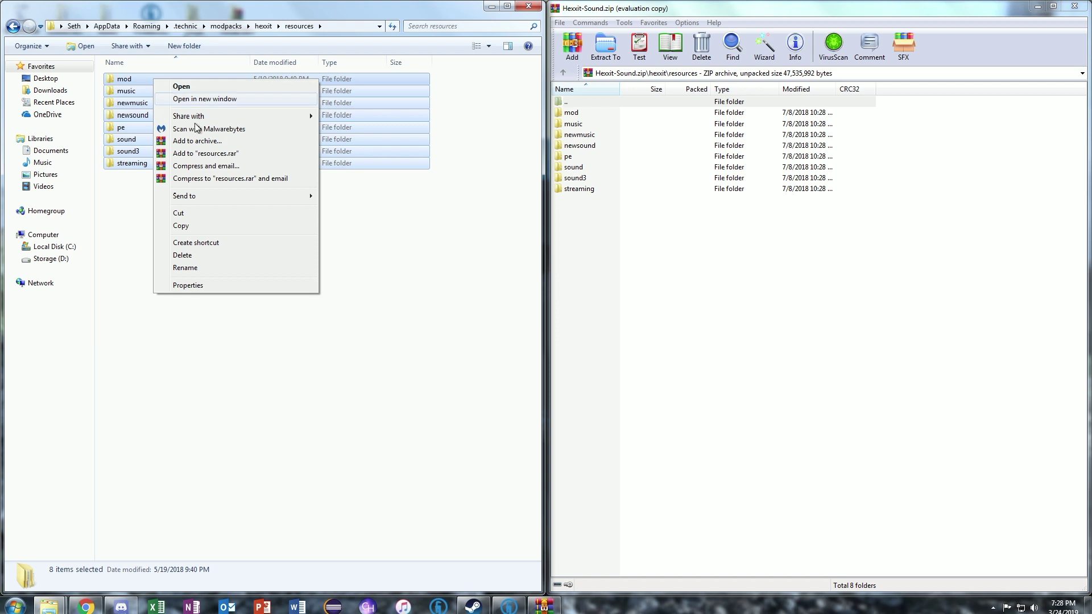
left_click(402, 316)
left_click_drag(781, 313, 813, 283)
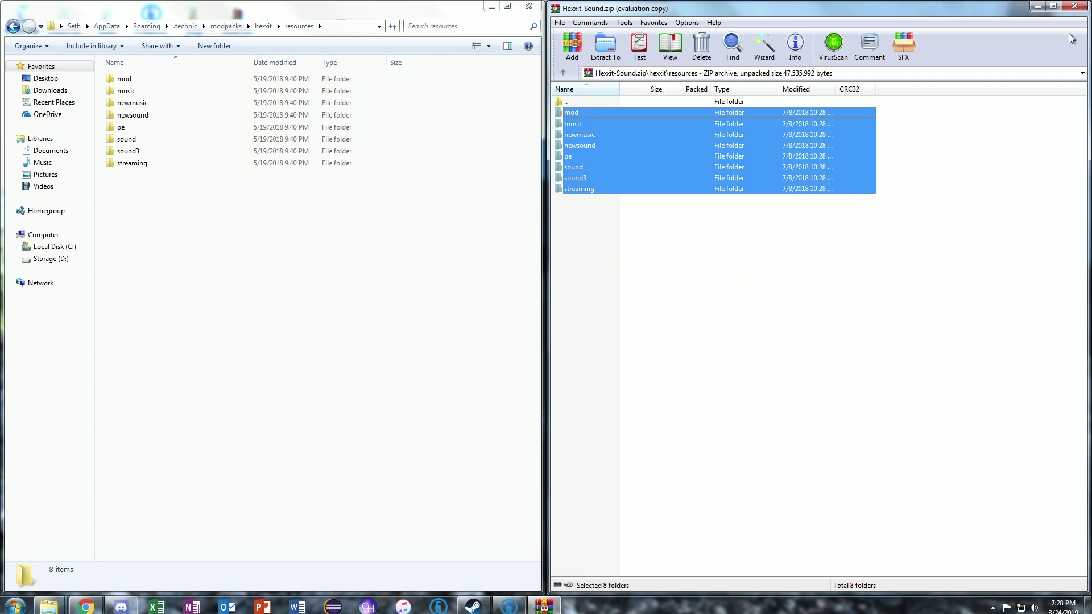
Close the Hexxit-Sound archive, the Downloads window and the modpack's resources window.
left_click(1075, 6)
left_click(1076, 8)
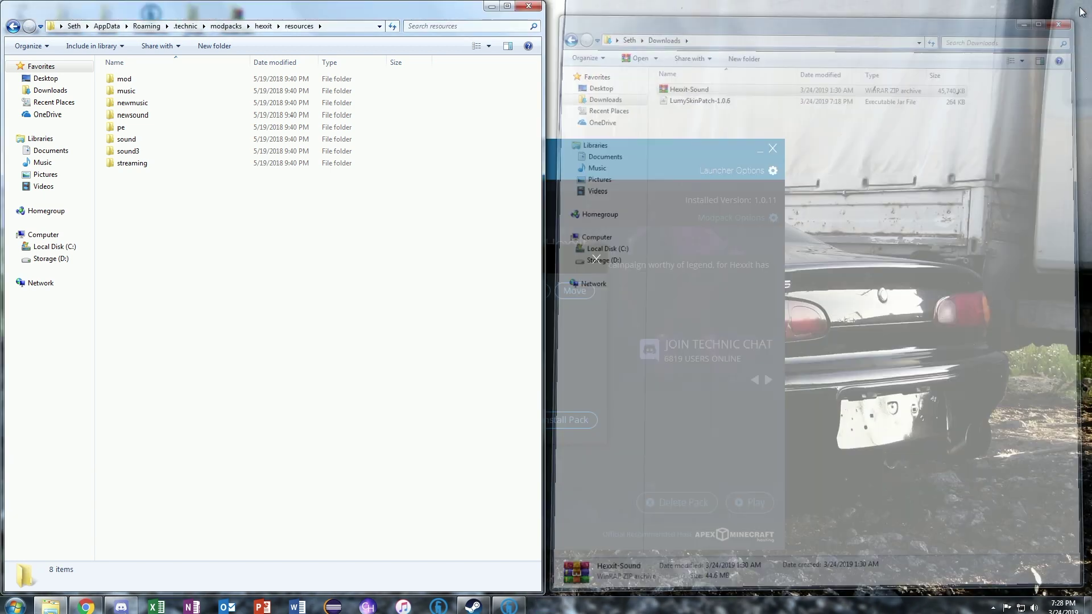
left_click_drag(413, 14, 715, 140)
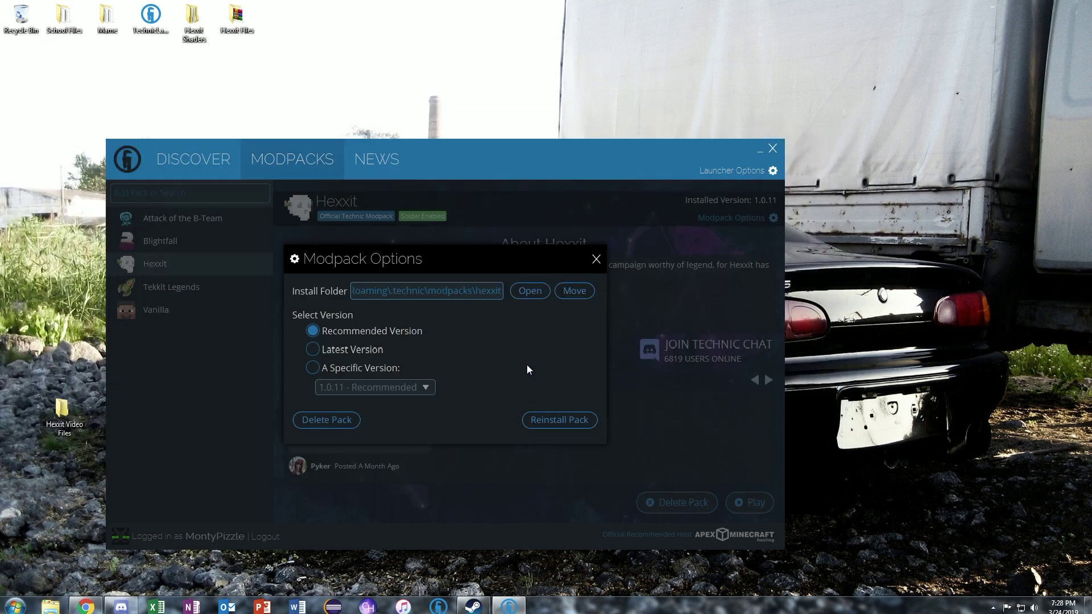
Close the modpack options, examine the memory choices in the launcher's Java settings and close them without changing the allocation.
left_click(597, 260)
left_click(755, 173)
left_click(358, 232)
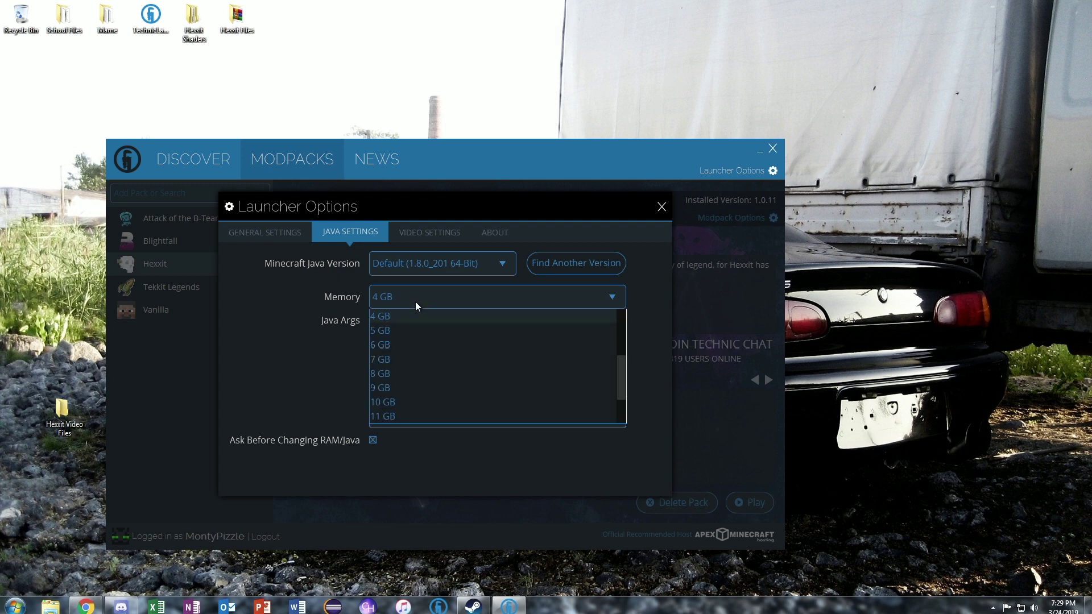
scroll(439, 343, "up", 2)
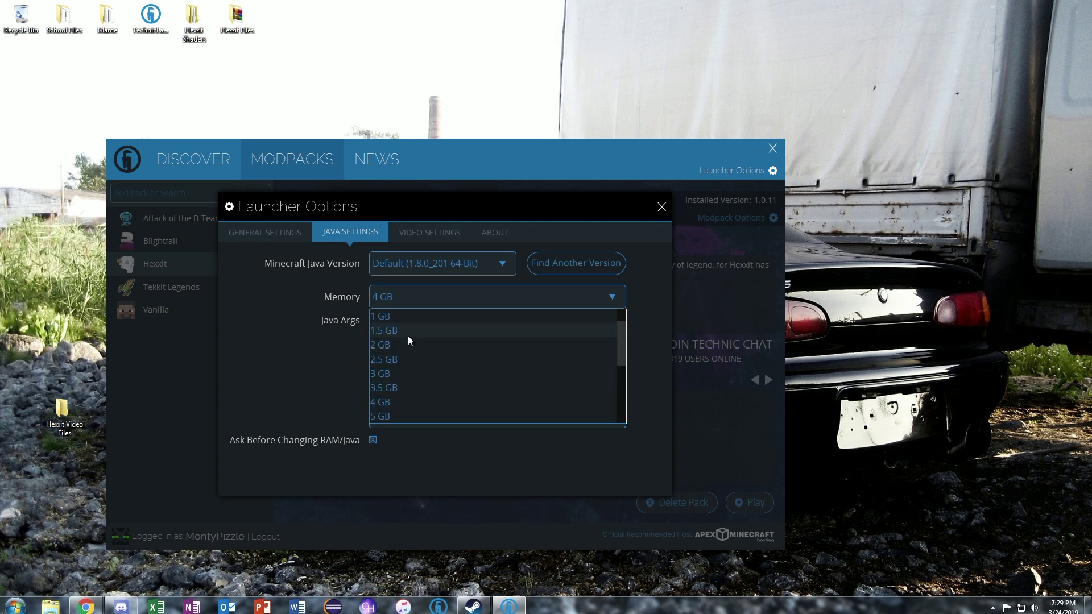
left_click(300, 373)
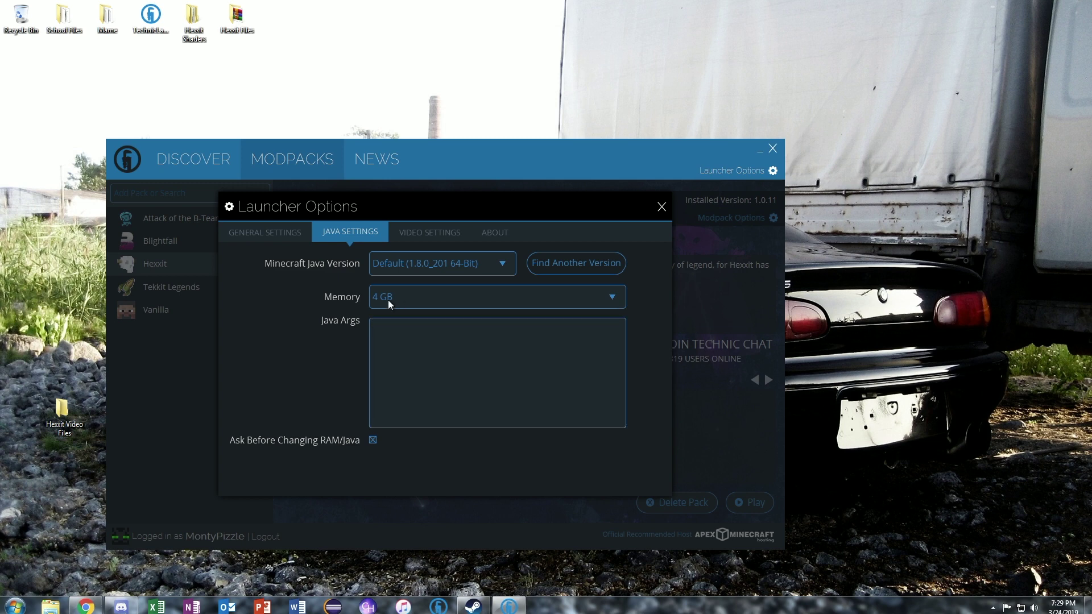
left_click(410, 299)
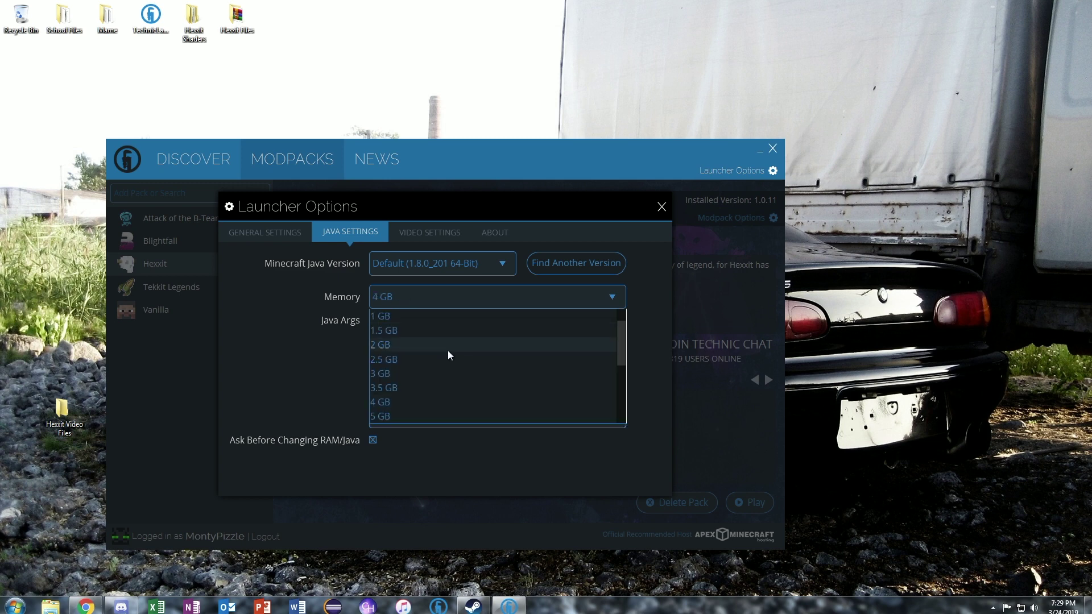
left_click(306, 360)
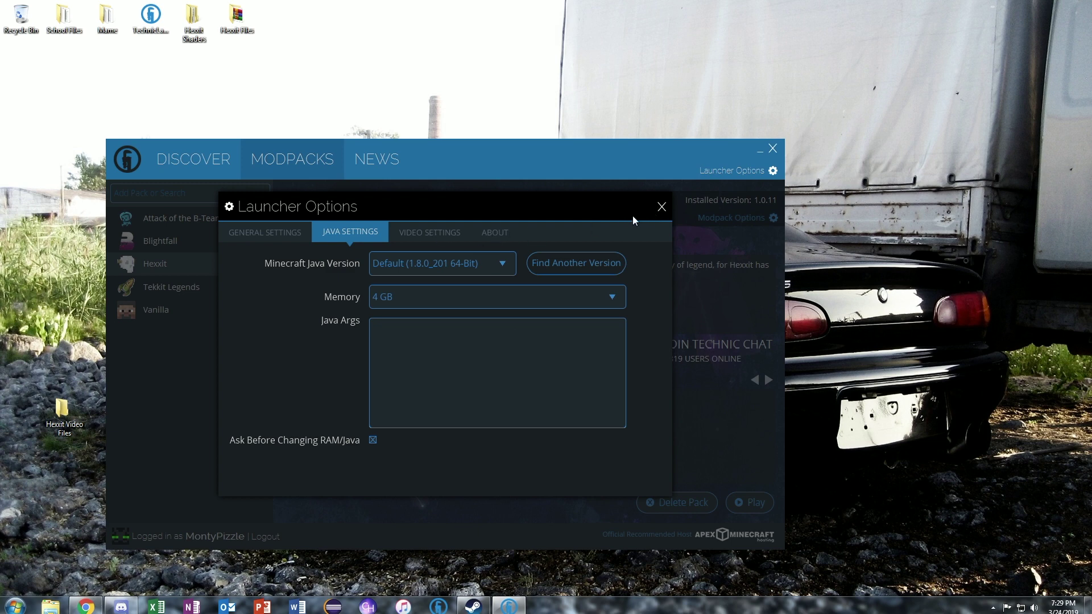
left_click(662, 206)
Launch the Hexxit modpack and load a saved singleplayer world.
left_click_drag(542, 163, 587, 110)
left_click(782, 450)
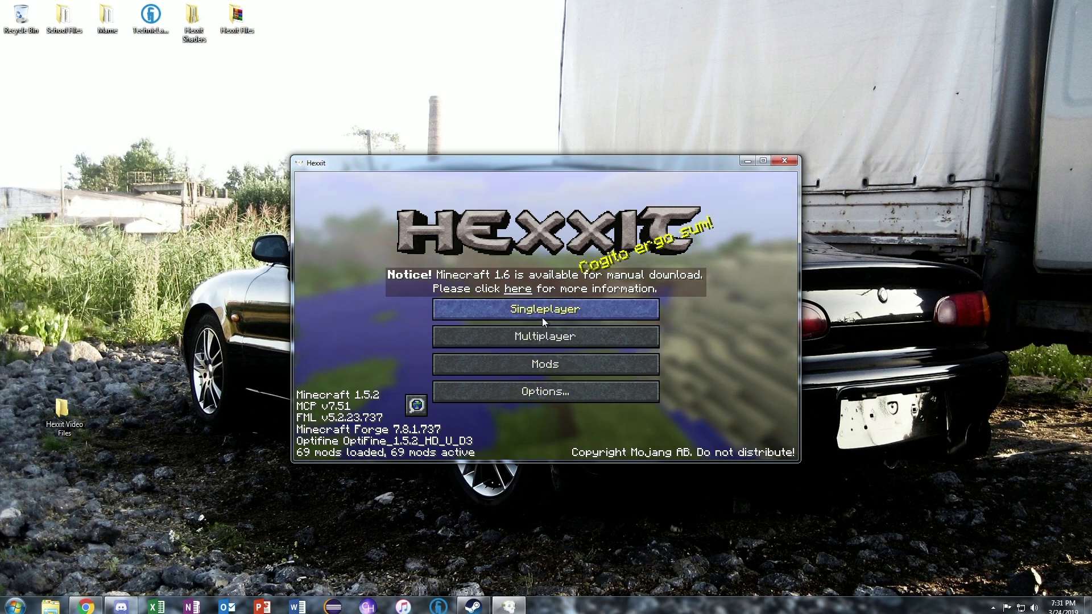
left_click(541, 317)
left_click(500, 282)
left_click(498, 406)
left_click_drag(582, 171, 537, 169)
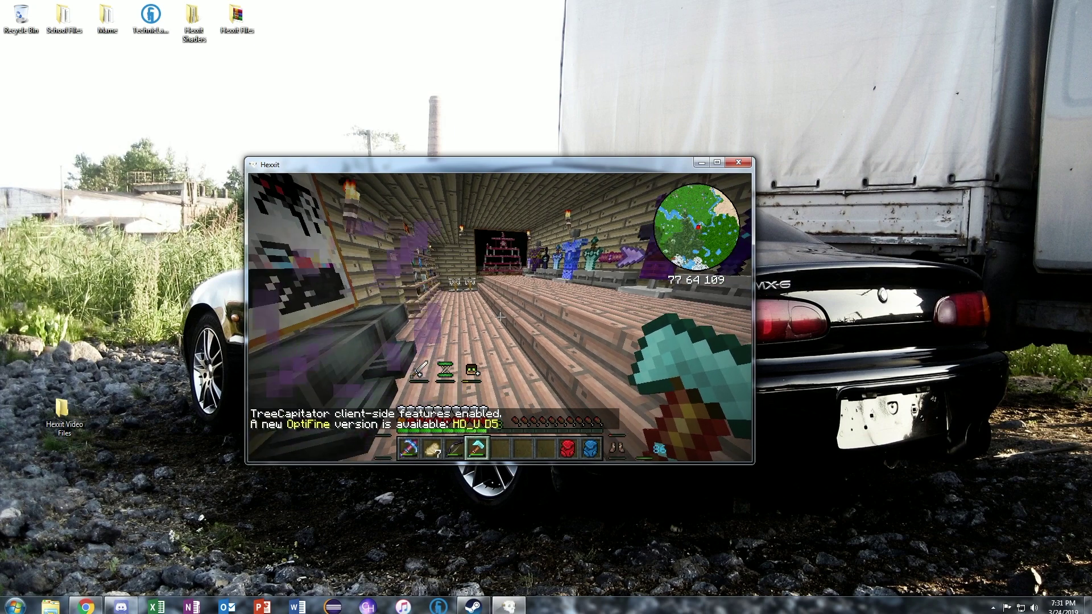
Walk through the display room with an empty hotbar slot selected, take the Rift Blade from its pedestal and put it back.
scroll(499, 448, "down", 1)
key("w")
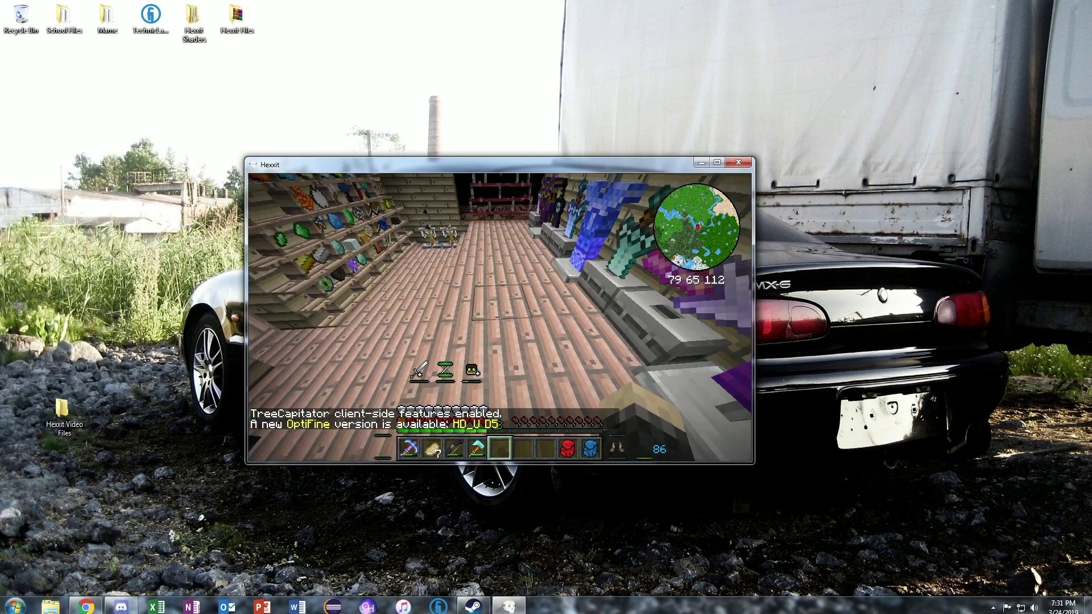
left_click(500, 317)
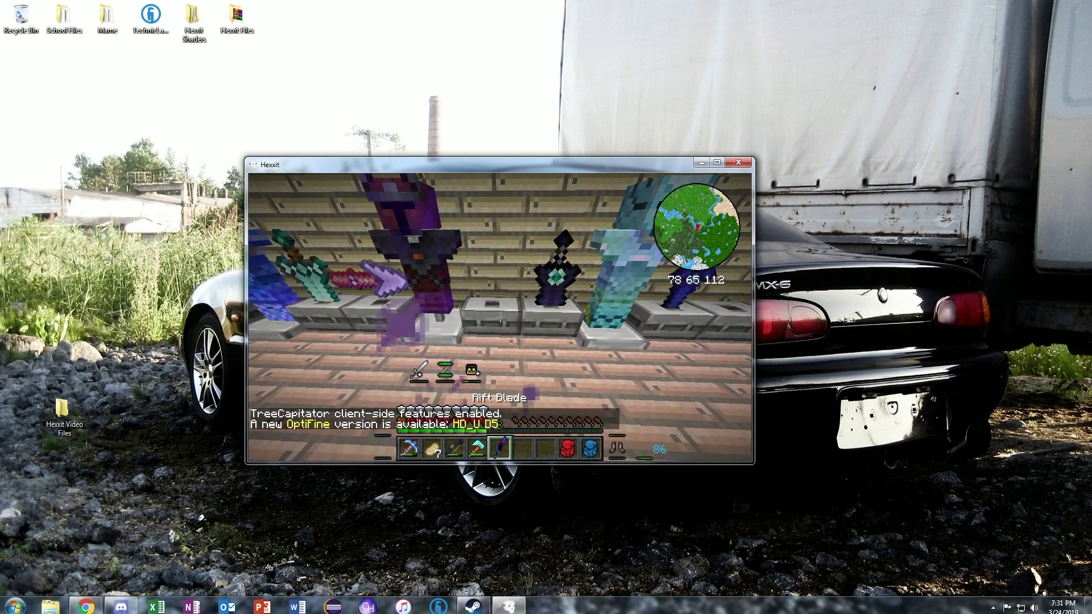
right_click(499, 317)
right_click(499, 318)
key("w")
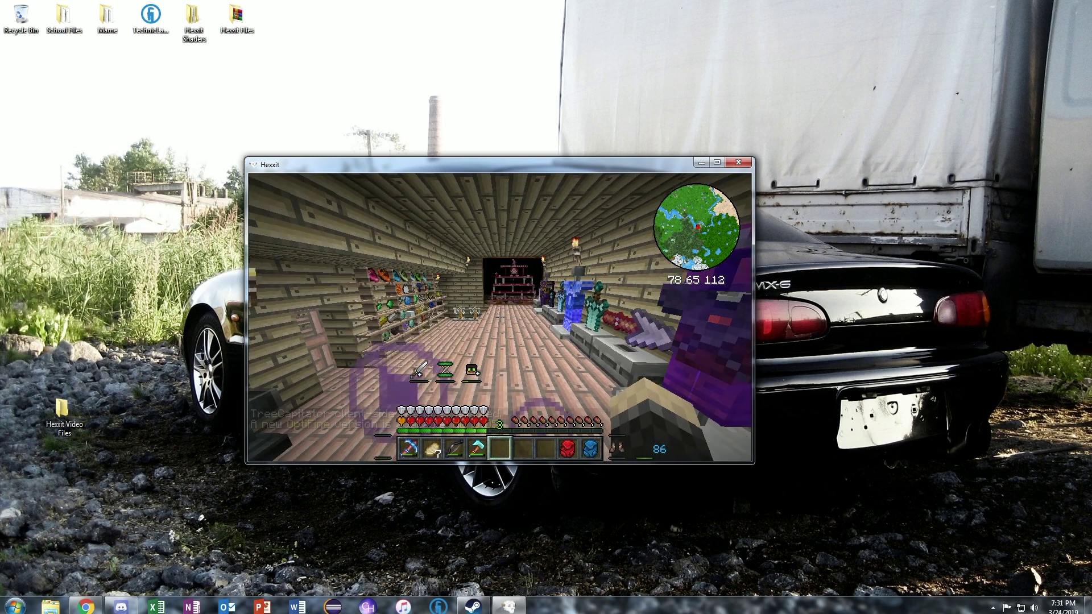
key("w")
key("w")
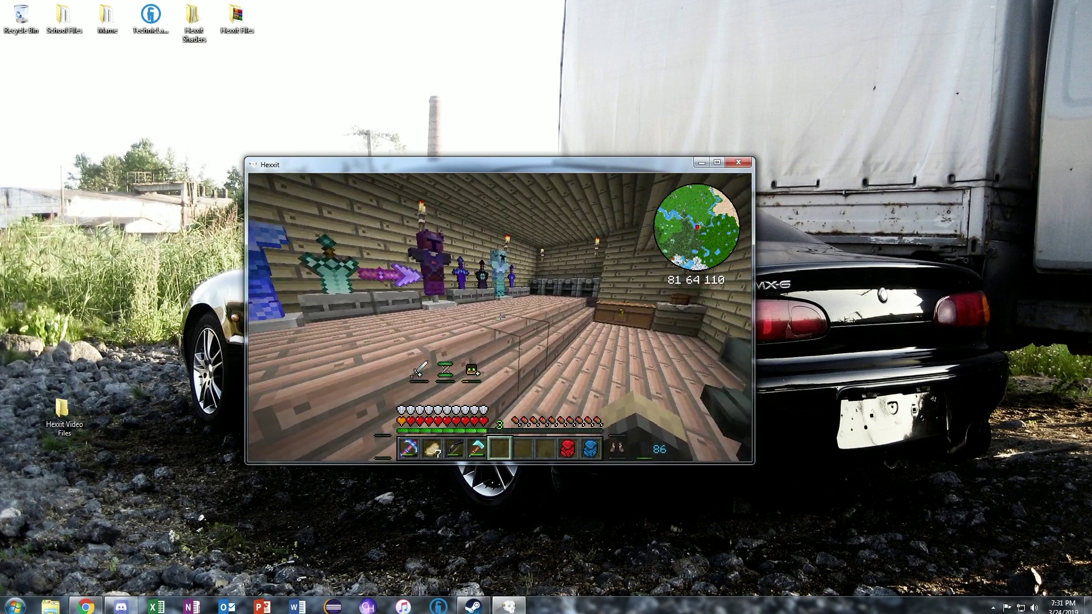
Close the running Hexxit game and the Technic Launcher.
key("Escape")
left_click(738, 165)
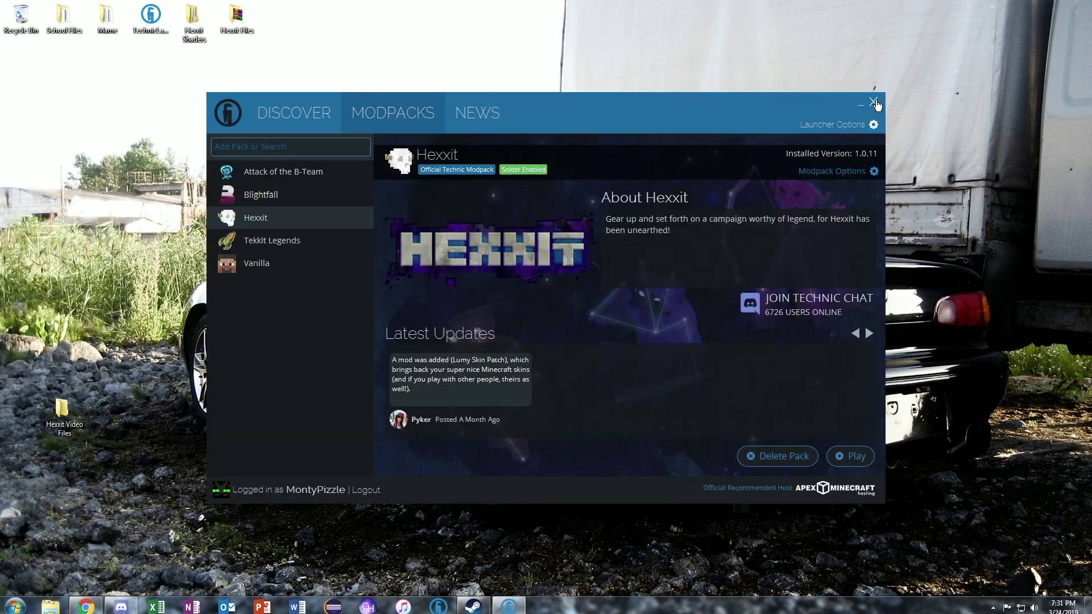
left_click(874, 103)
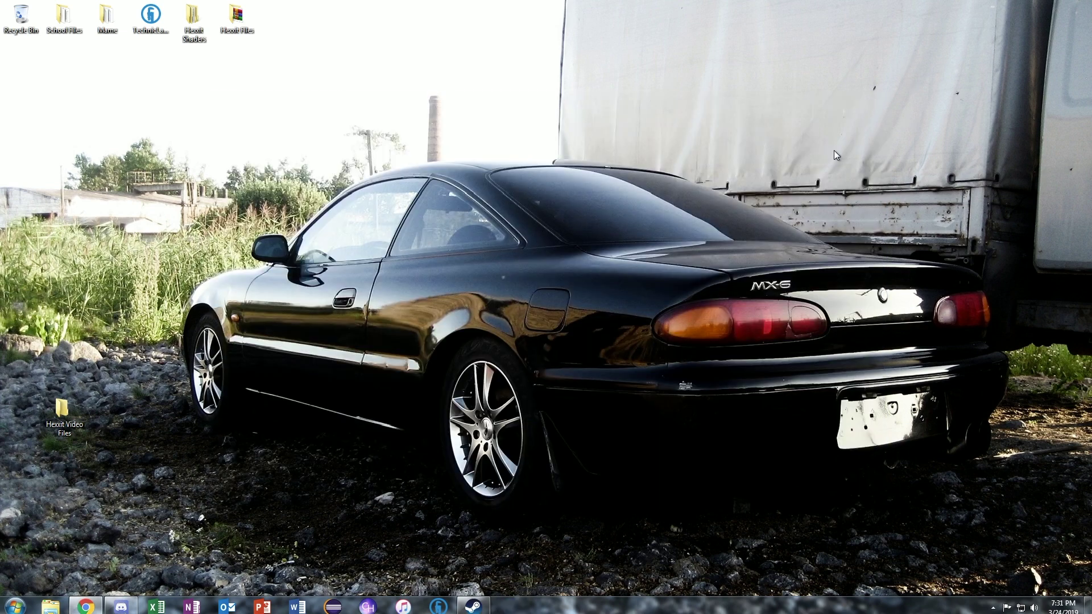